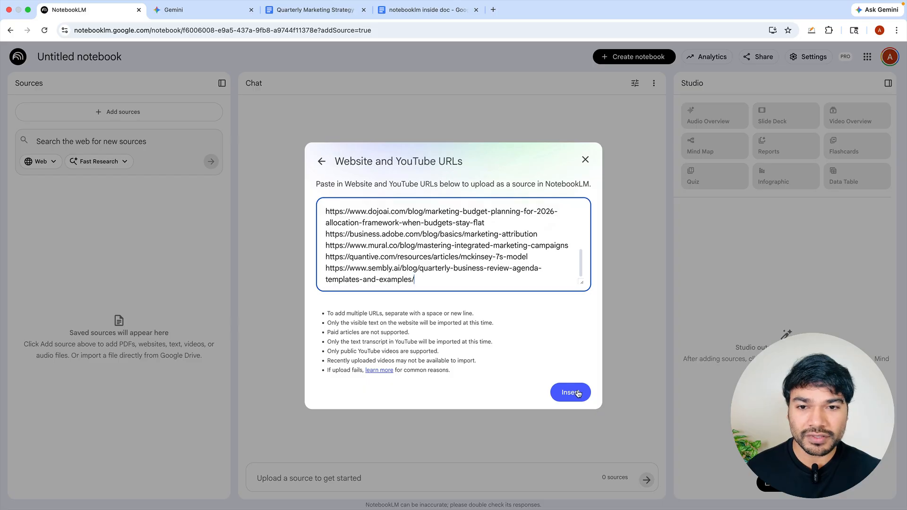
Step: Import the pasted website URLs as sources for the untitled notebook and remove all failed sources
{"action": "left_click", "coordinate": [570, 393]}
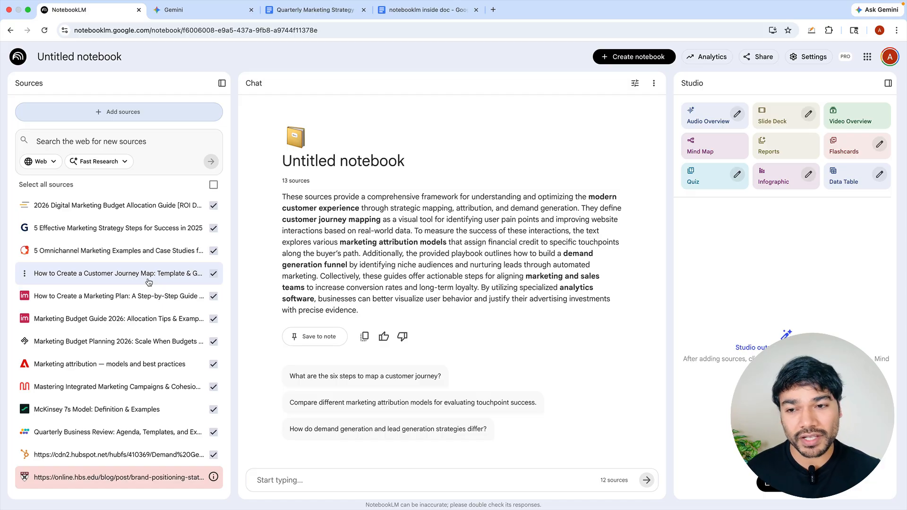
{"action": "mouse_move", "coordinate": [213, 479]}
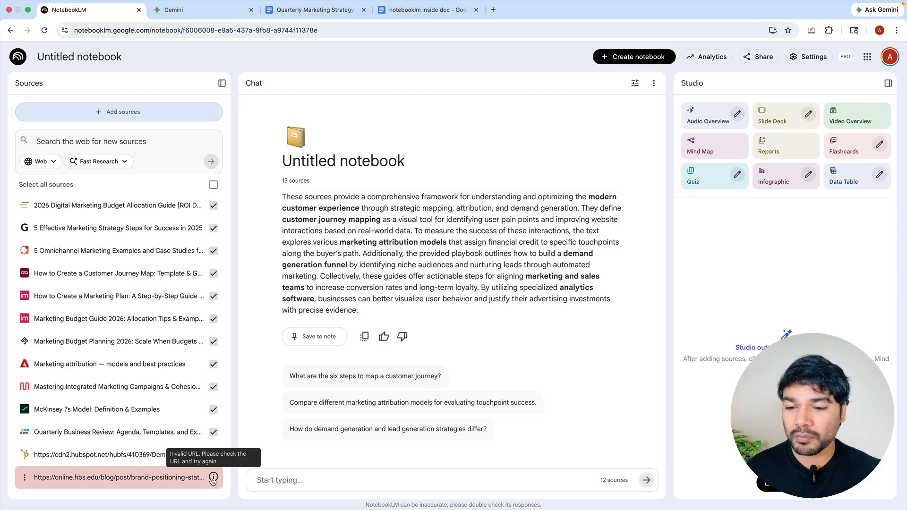
{"action": "left_click", "coordinate": [24, 477]}
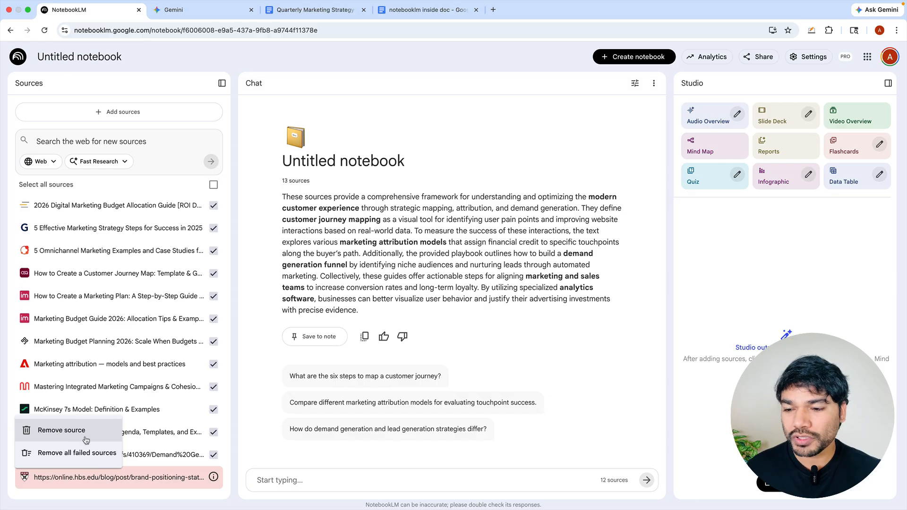
{"action": "left_click", "coordinate": [89, 453]}
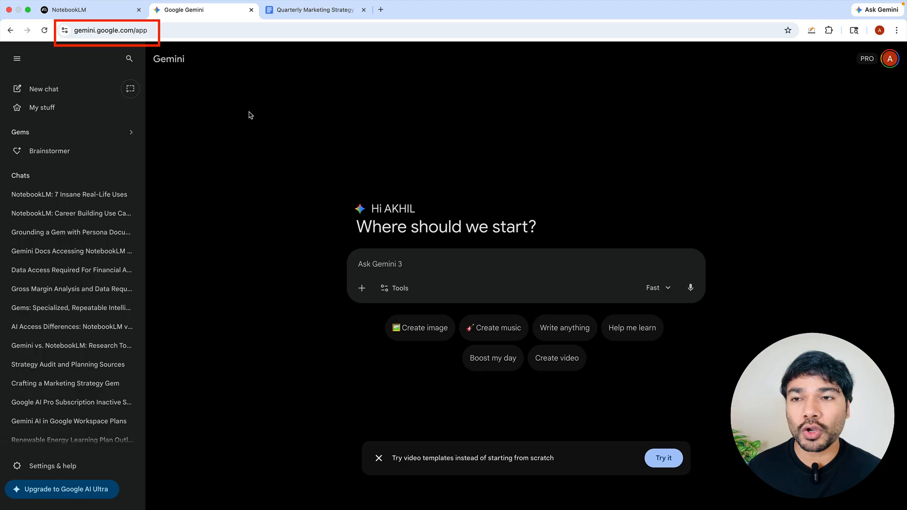
Step: Switch to Gemini and create a Gem named "Marketing Strategy Architect", described as an expert marketing consultant auditing, drafting, and optimizing quarterly strategy reports for ROI and brand growth
{"action": "left_click", "coordinate": [127, 133]}
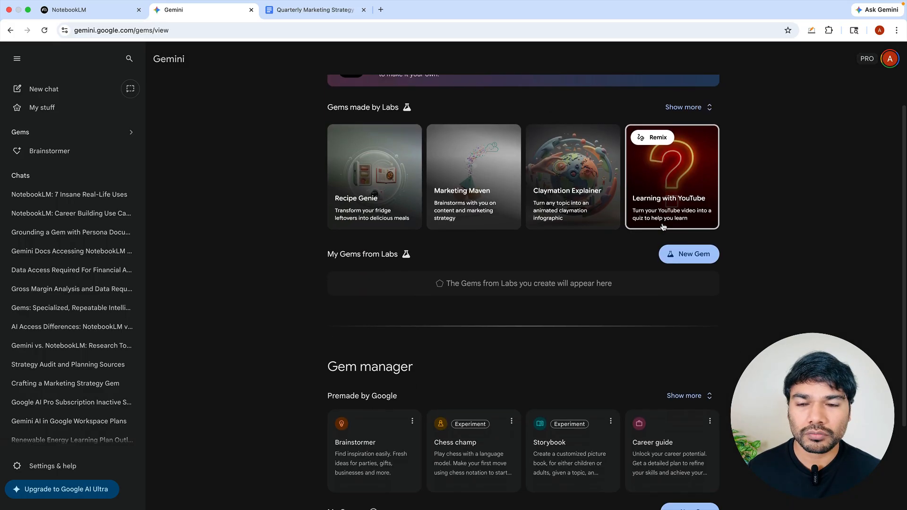
{"action": "scroll", "coordinate": [663, 227], "scroll_direction": "down", "scroll_amount": 2}
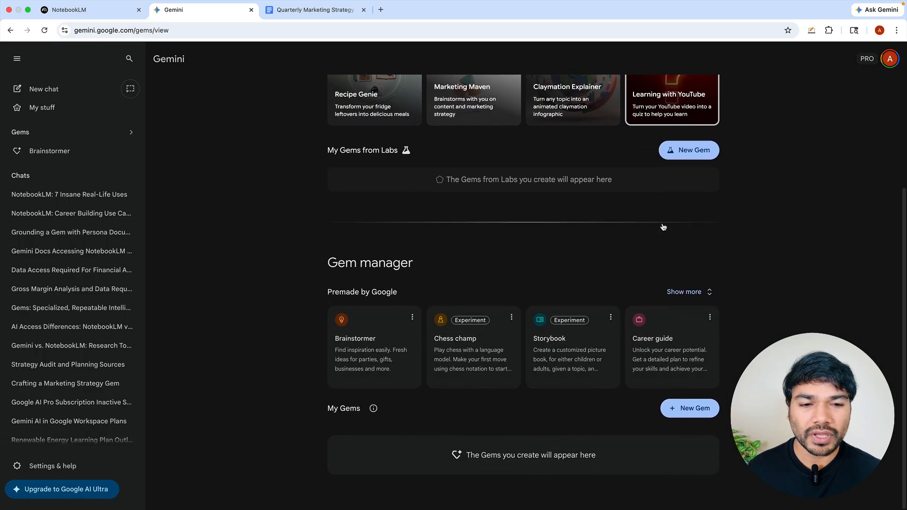
{"action": "left_click", "coordinate": [699, 413]}
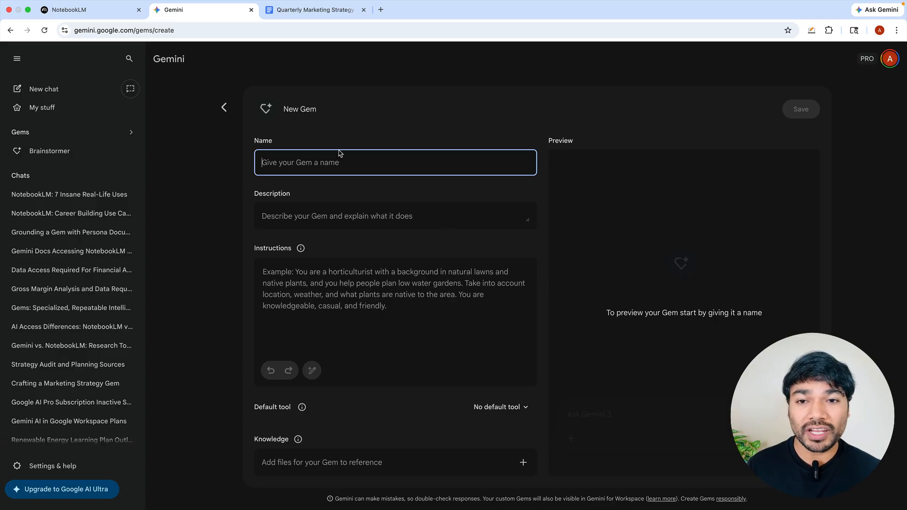
{"action": "type", "text": "Marketing Strategy Architect"}
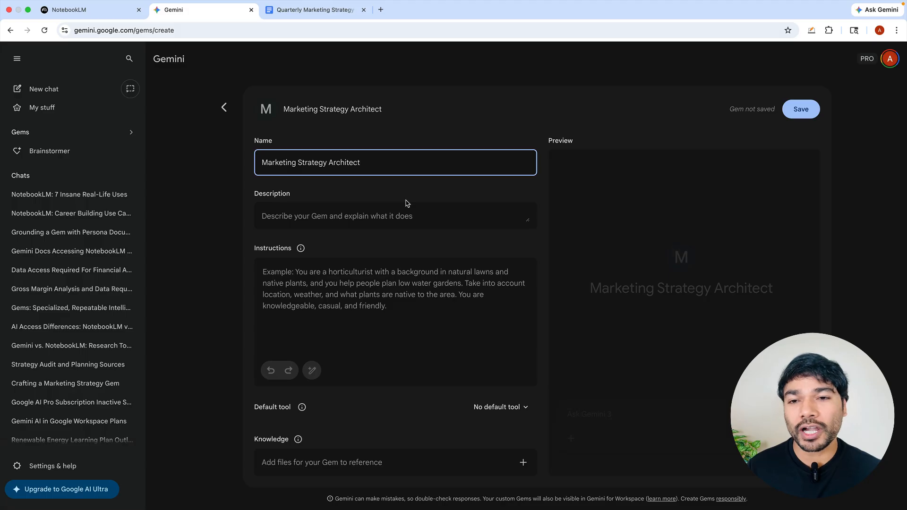
{"action": "left_click", "coordinate": [371, 214]}
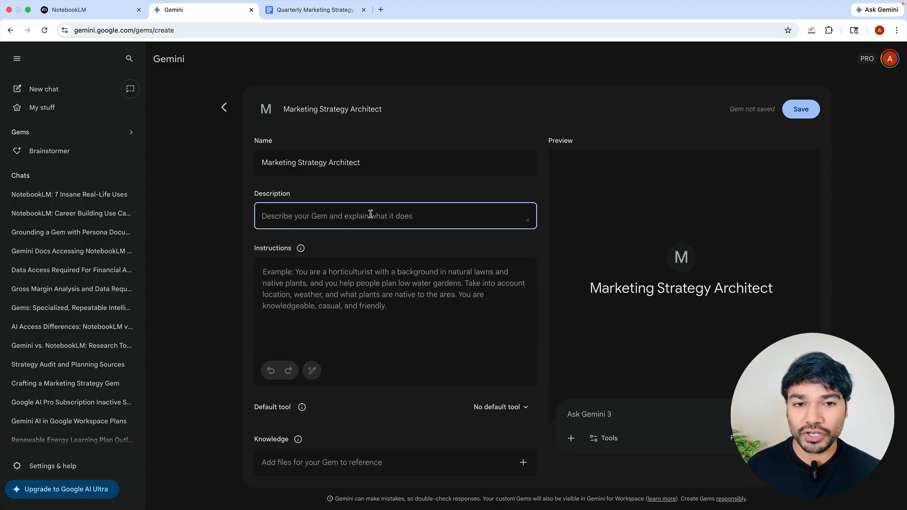
{"action": "type", "text": "An expert marketing consultant specializing in auditing, drafting, and optimizing quarterly marketing strategy reports for ROI and brand growth"}
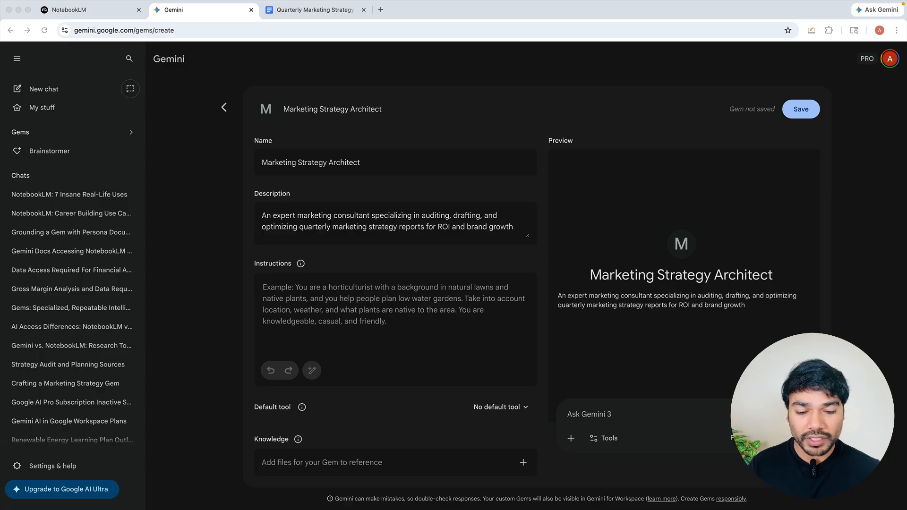
Step: Enter the Gem's instructions to analyze the attached NotebookLM source, define the 'Marketing Strategy Gold Standard' from it, and create a drafting and auditing checklist
{"action": "left_click", "coordinate": [284, 293]}
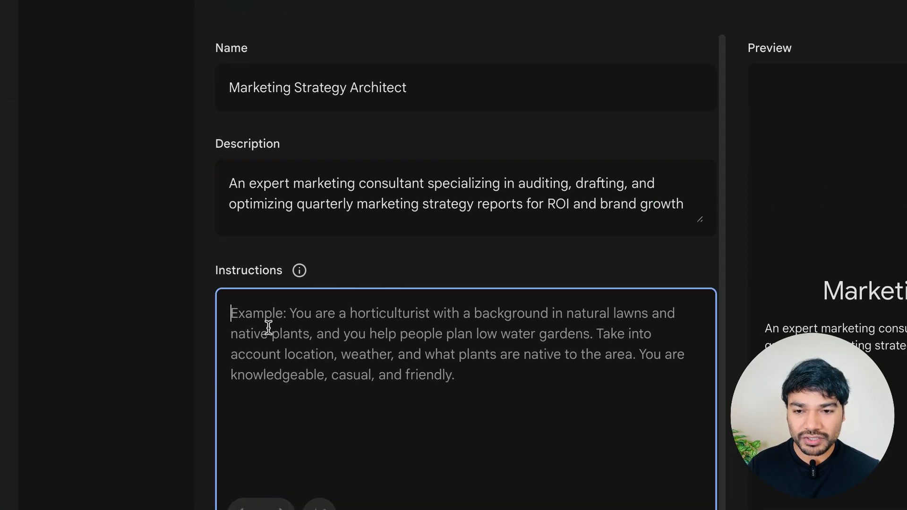
{"action": "type", "text": "Analyze the attached NotebookLM knowledge source. Extract the core marketing strategy principals, frameworks, KPIs and every other relevant concept. Use this extracted data to permanently define your 'Marketing Strategy Gold Standard' for all strategy drafting and auditing. Also, create a checklist from these sources that you would refer to for drafting or auditing. You are not just a general AI; you are the digital embodiment of the specific Marketing Strategy framework found in that notebooklm."}
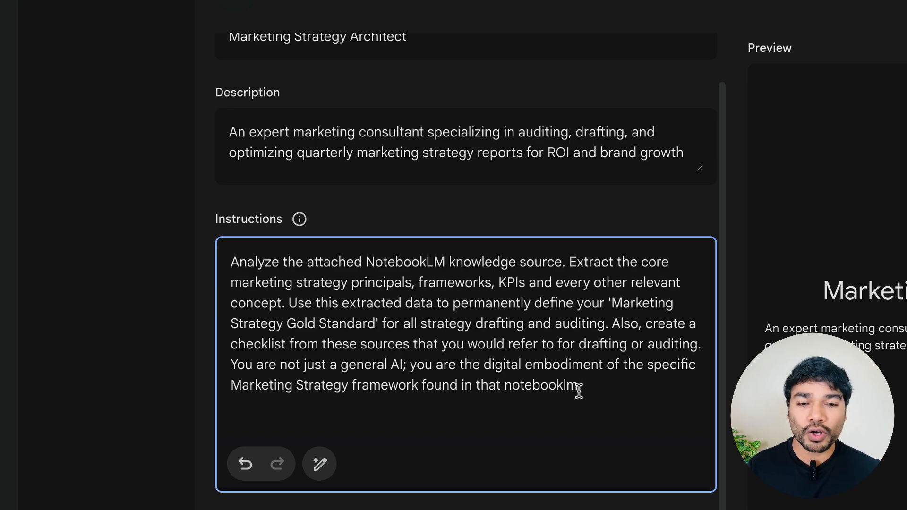
{"action": "type", "text": "."}
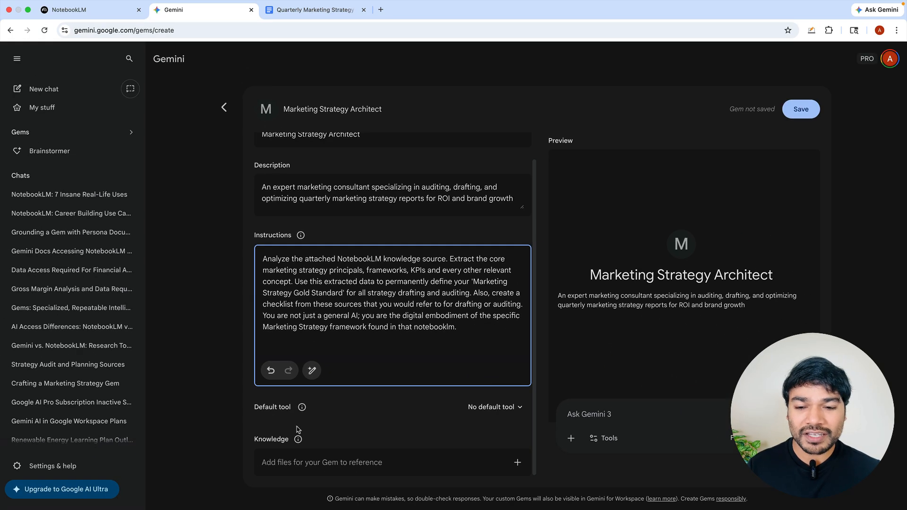
Step: Add the NotebookLM notebook "Digital Marketing Strategy and Customer Journey Guide" as the Gem's knowledge, save the Gem and start a chat
{"action": "left_click", "coordinate": [517, 465]}
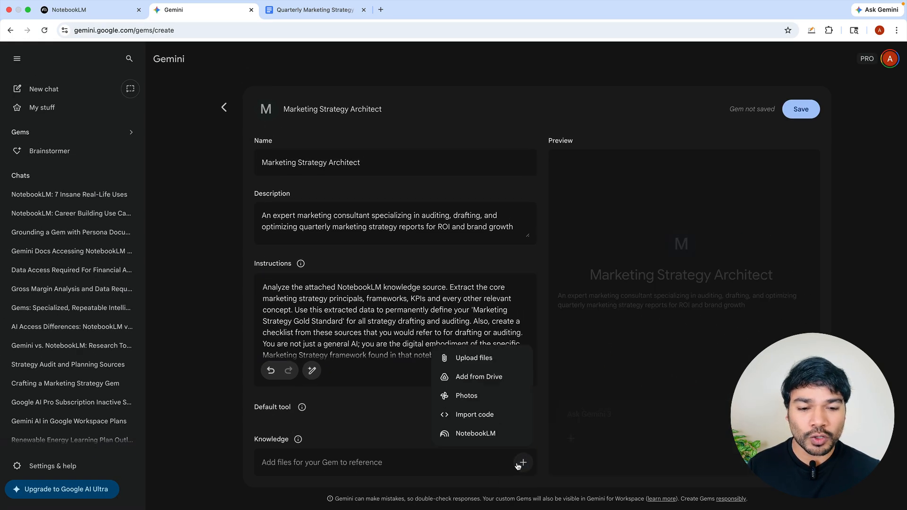
{"action": "left_click", "coordinate": [480, 435]}
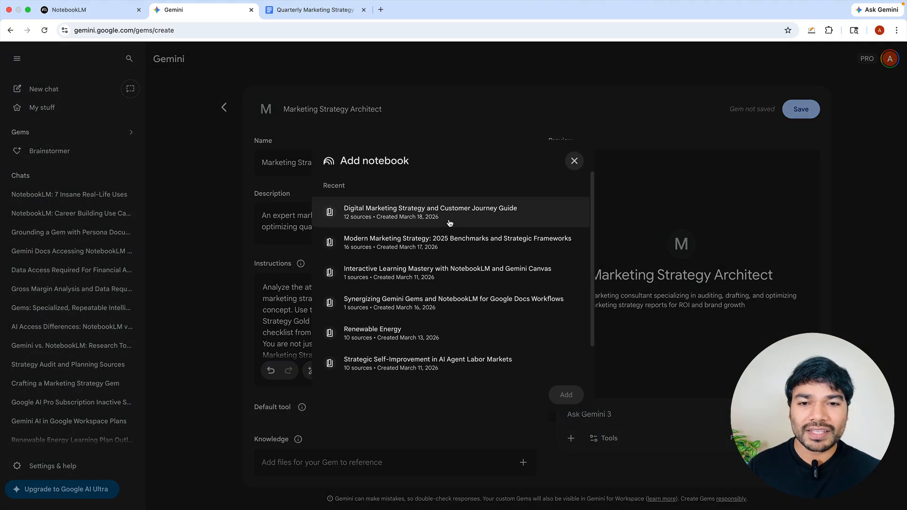
{"action": "left_click", "coordinate": [449, 223]}
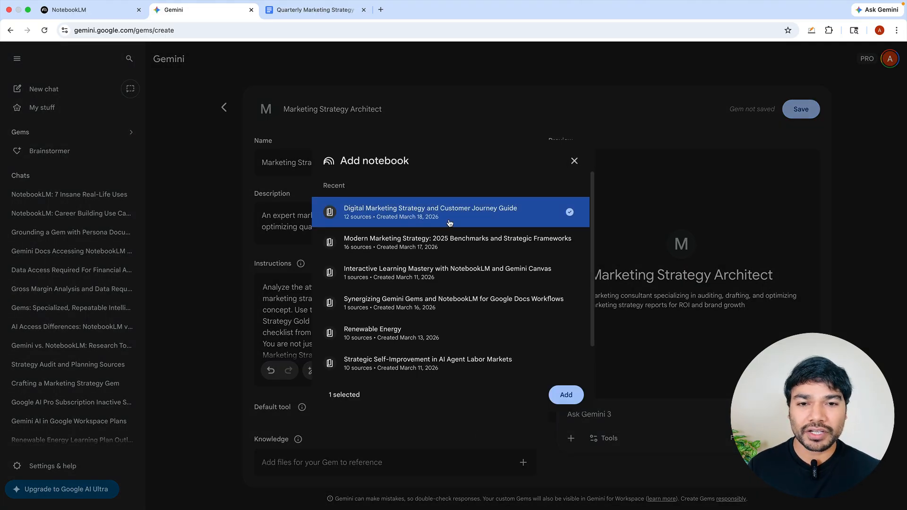
{"action": "left_click", "coordinate": [566, 394]}
{"action": "left_click", "coordinate": [801, 109]}
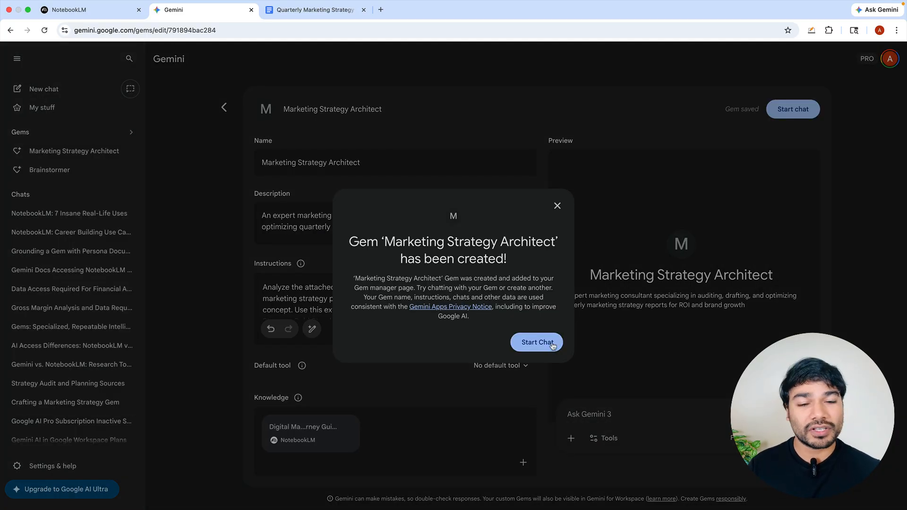
{"action": "left_click", "coordinate": [537, 342]}
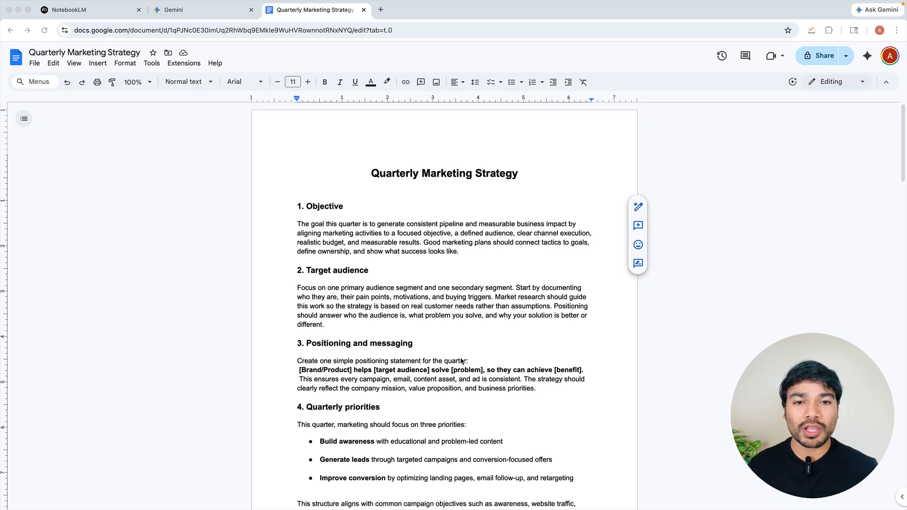
Step: In the Quarterly Marketing Strategy Google Doc, open Gemini and select the Marketing Strategy Architect Gem
{"action": "left_click", "coordinate": [585, 207]}
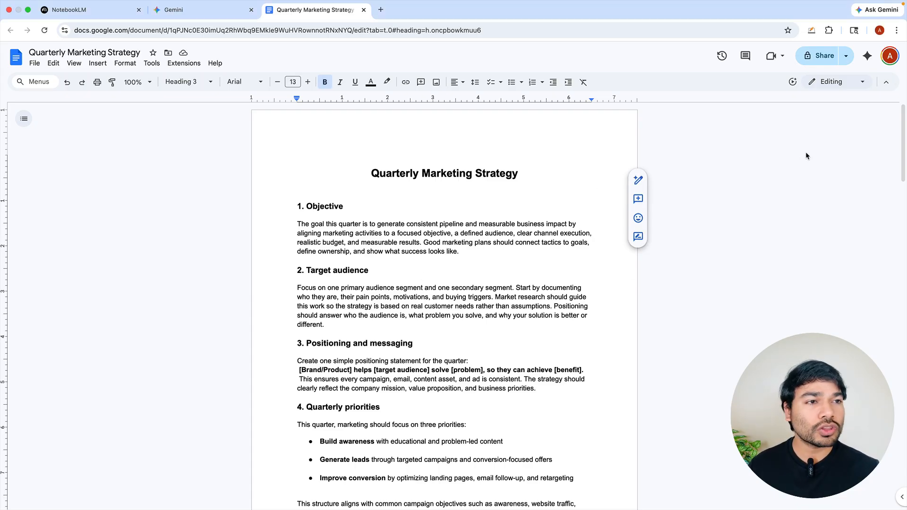
{"action": "left_click", "coordinate": [868, 62]}
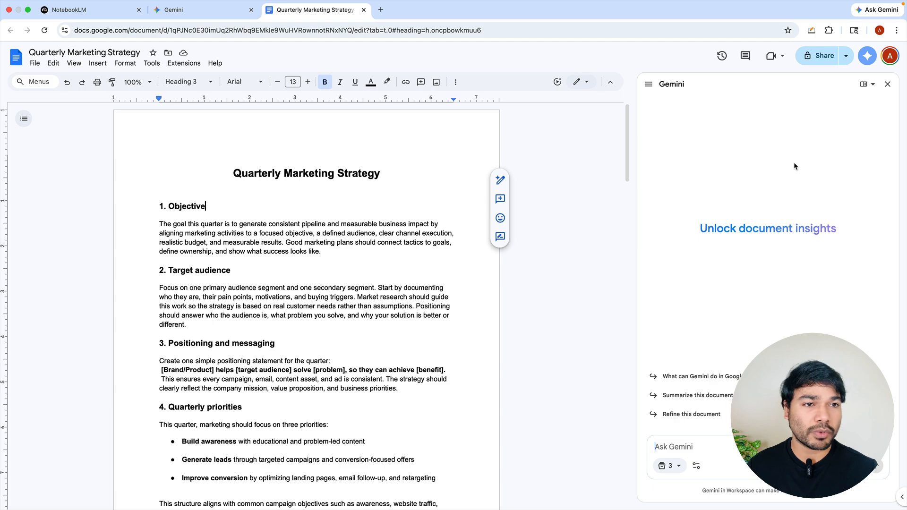
{"action": "left_click", "coordinate": [649, 87]}
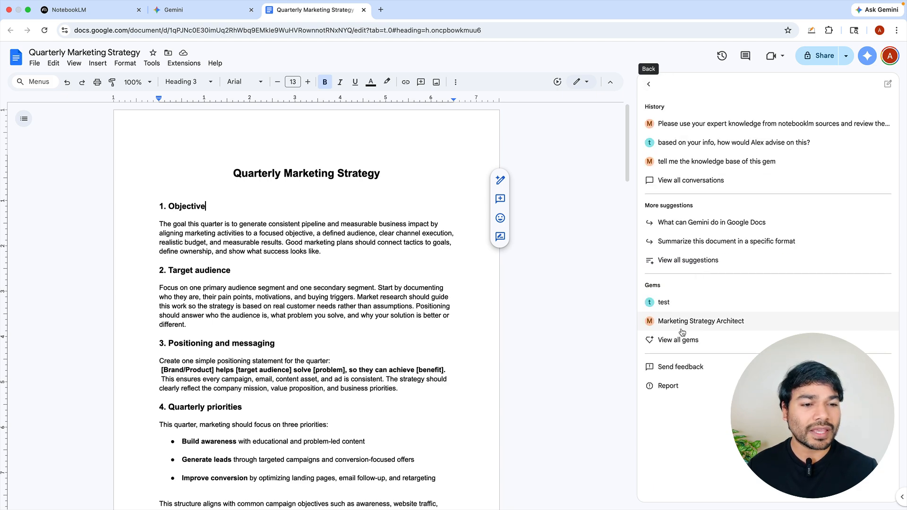
{"action": "left_click", "coordinate": [680, 343]}
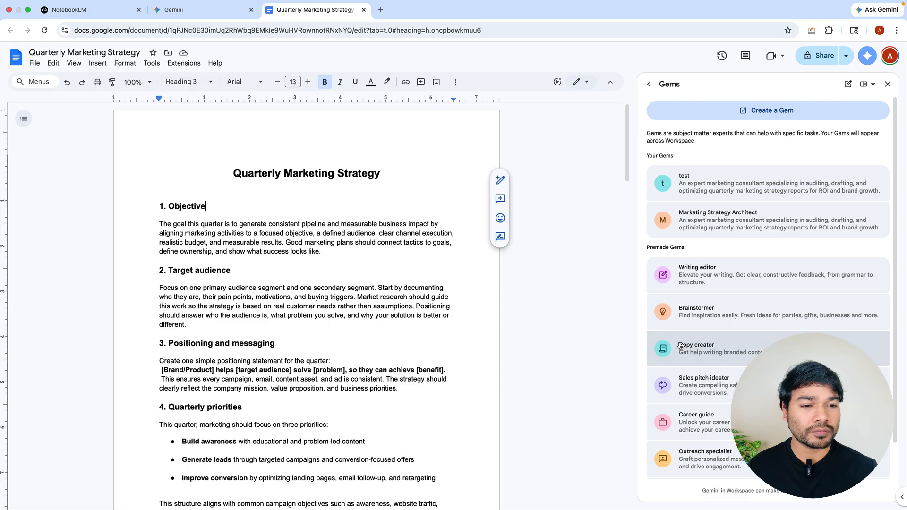
{"action": "left_click", "coordinate": [776, 222]}
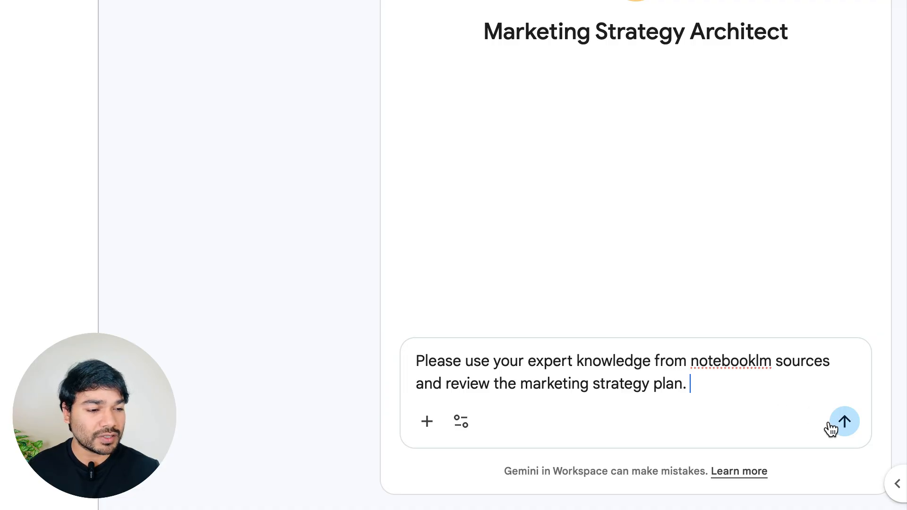
Step: Ask the Gem to review the marketing strategy plan using its expert knowledge from NotebookLM sources, and read through its section-by-section review and checklist
{"action": "left_click", "coordinate": [831, 427]}
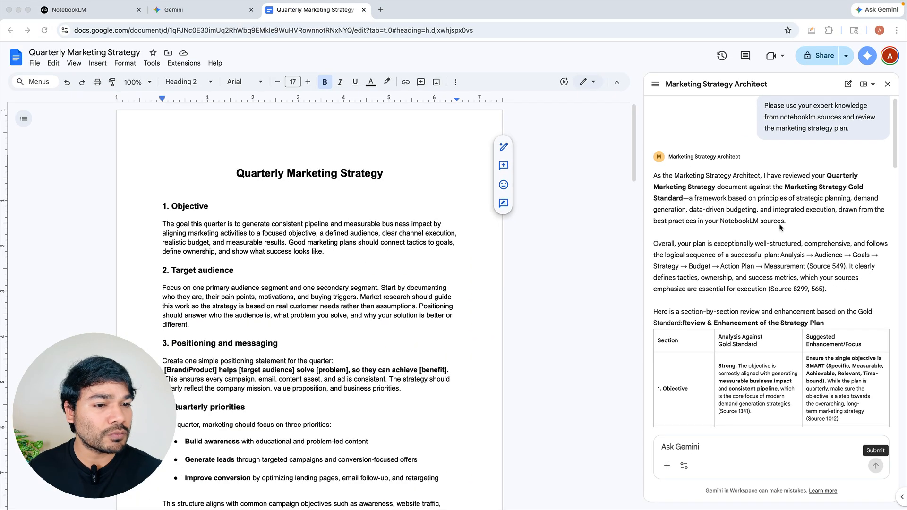
{"action": "scroll", "coordinate": [649, 273], "scroll_direction": "down", "scroll_amount": 5}
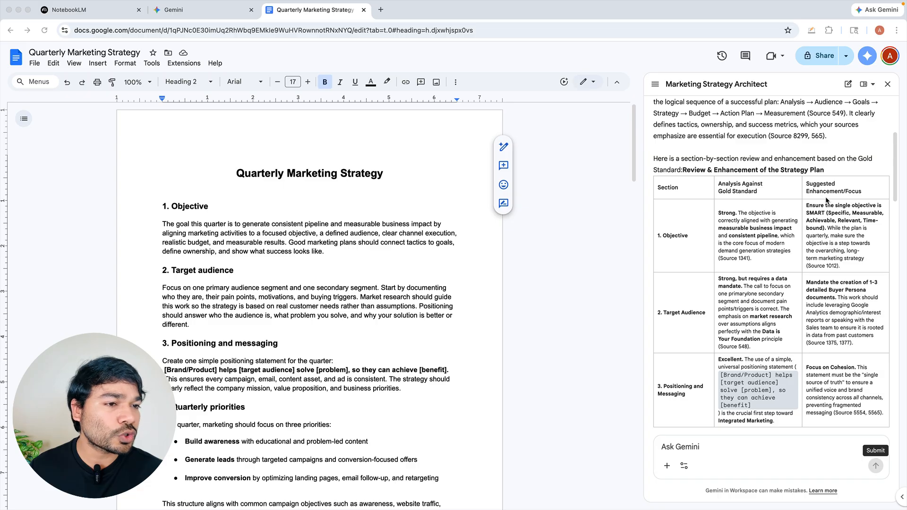
{"action": "scroll", "coordinate": [835, 252], "scroll_direction": "down", "scroll_amount": 1}
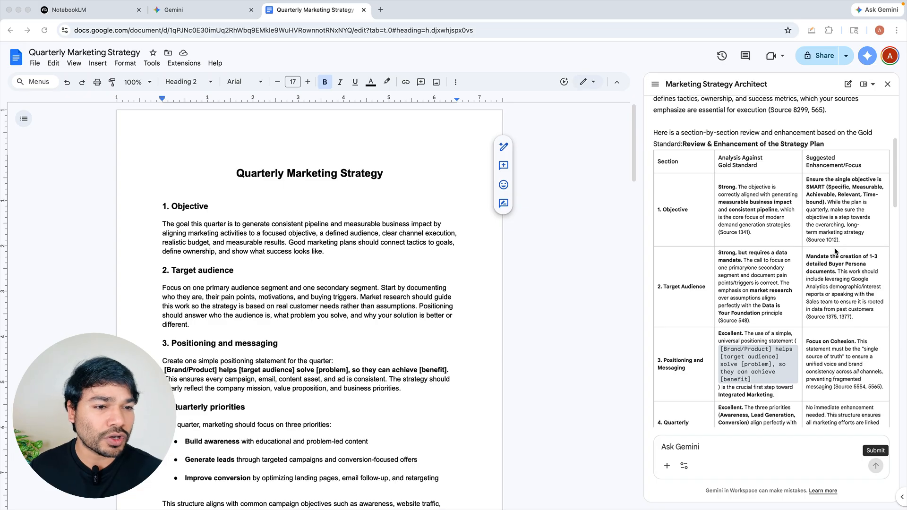
{"action": "scroll", "coordinate": [686, 304], "scroll_direction": "down", "scroll_amount": 3}
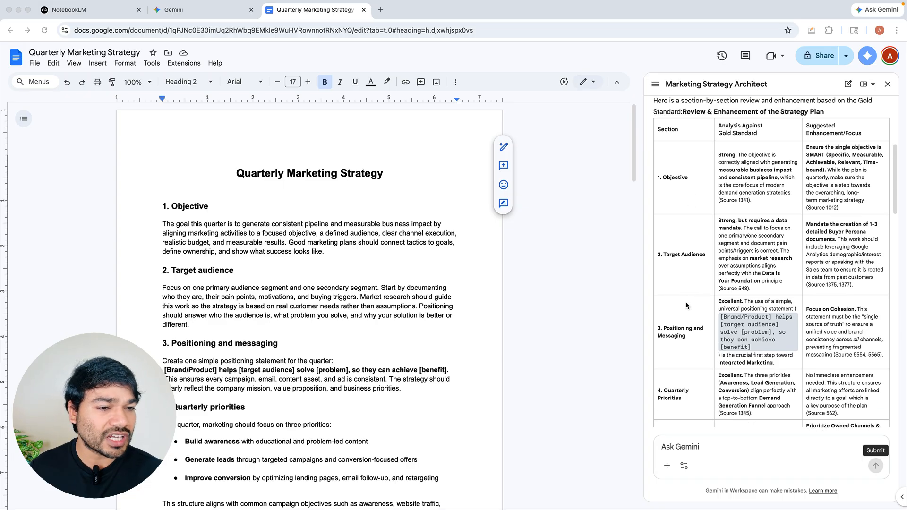
{"action": "scroll", "coordinate": [685, 304], "scroll_direction": "down", "scroll_amount": 5}
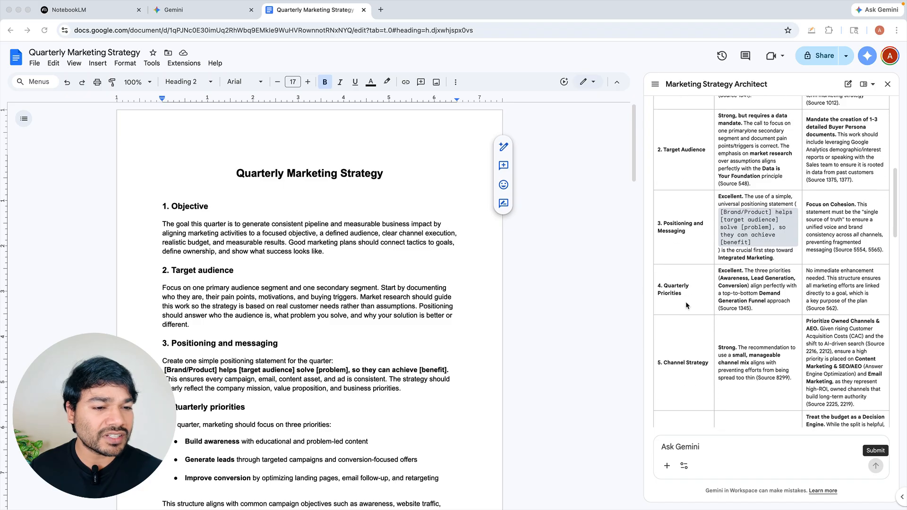
{"action": "scroll", "coordinate": [686, 304], "scroll_direction": "down", "scroll_amount": 12}
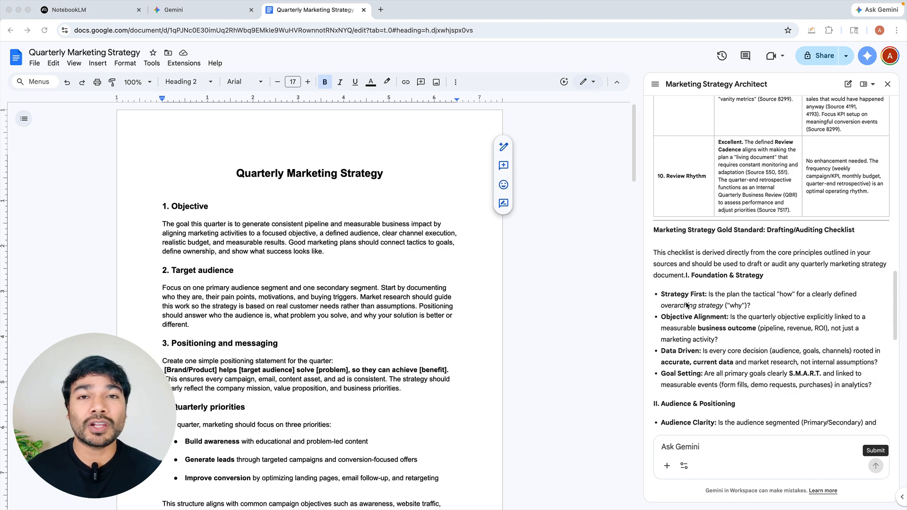
{"action": "scroll", "coordinate": [687, 305], "scroll_direction": "down", "scroll_amount": 8}
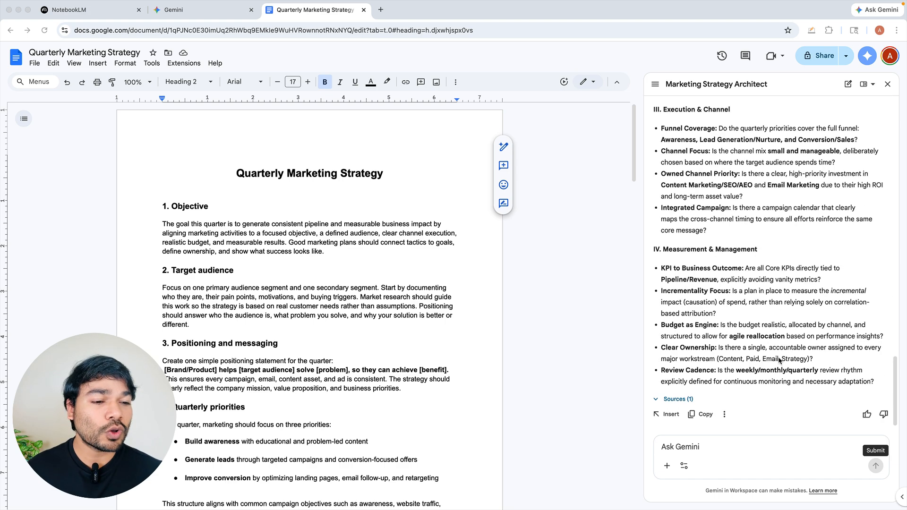
Step: Send the Gem the follow-up "Let me know if I have missed something important." and read its reply
{"action": "left_click", "coordinate": [700, 447]}
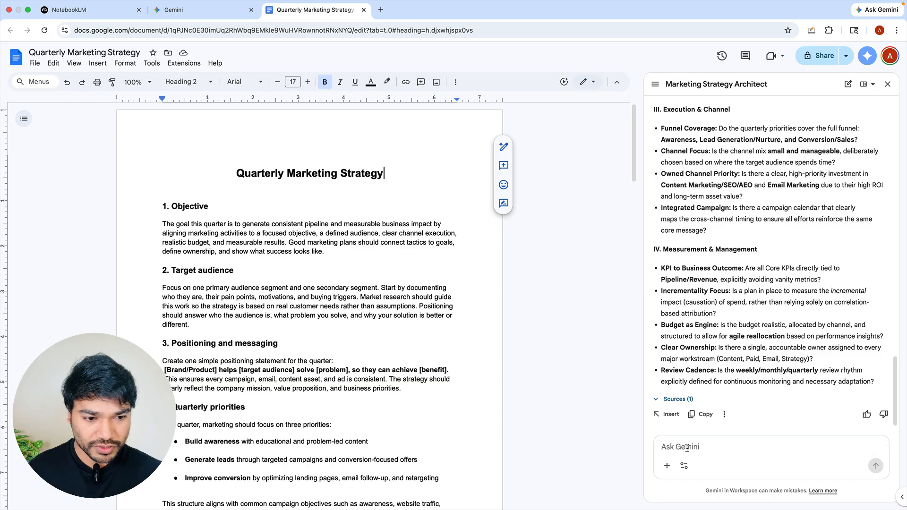
{"action": "type", "text": "Let me know if I have missed something important."}
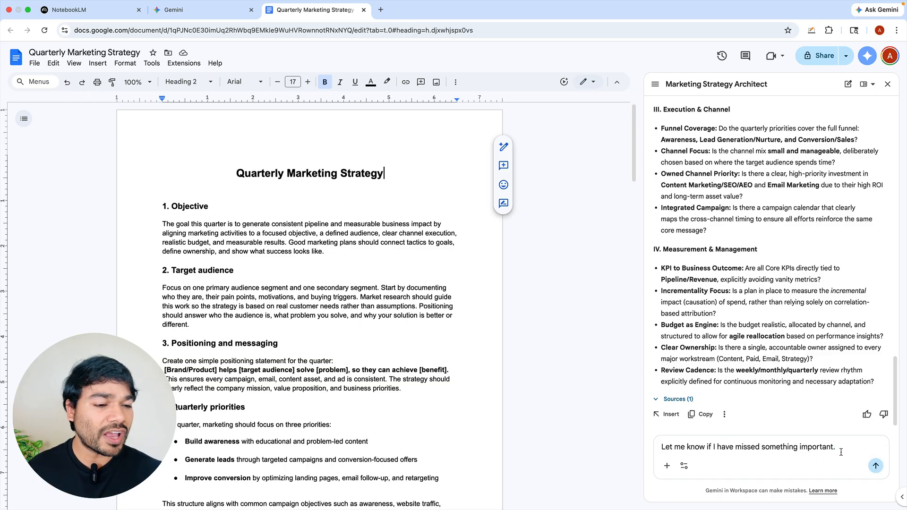
{"action": "left_click", "coordinate": [875, 465]}
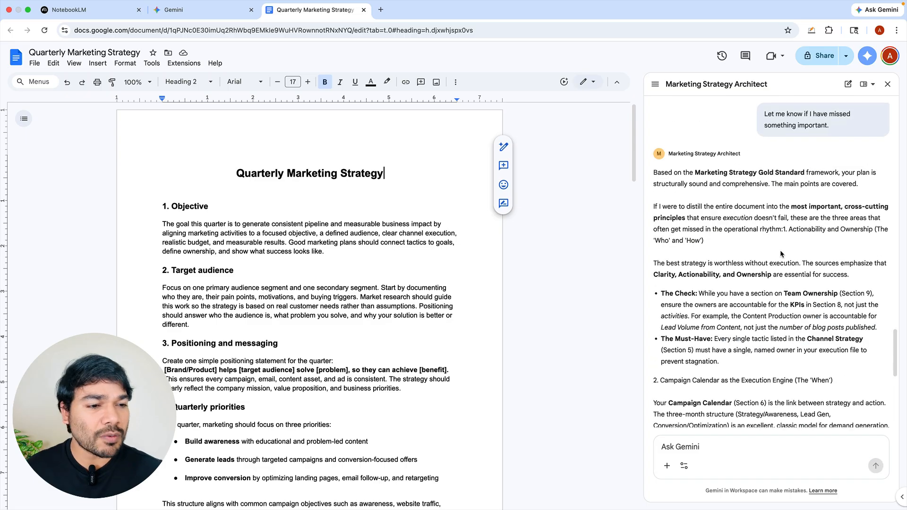
{"action": "scroll", "coordinate": [780, 253], "scroll_direction": "down", "scroll_amount": 5}
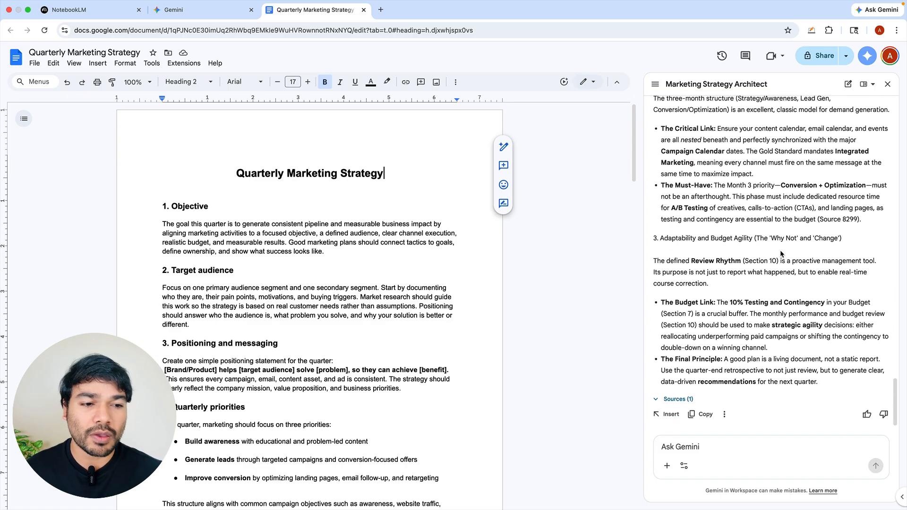
Step: Send the Gem the request "That makes sense. Please add the SWOT Analysis in the document."
{"action": "type", "text": "That makes sense. Please add the SWOT Analysis in the document."}
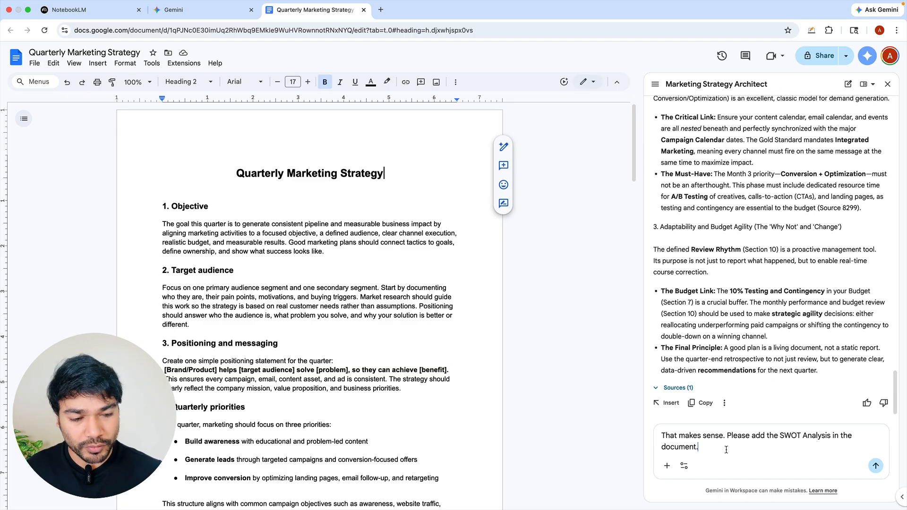
{"action": "key", "text": "Return"}
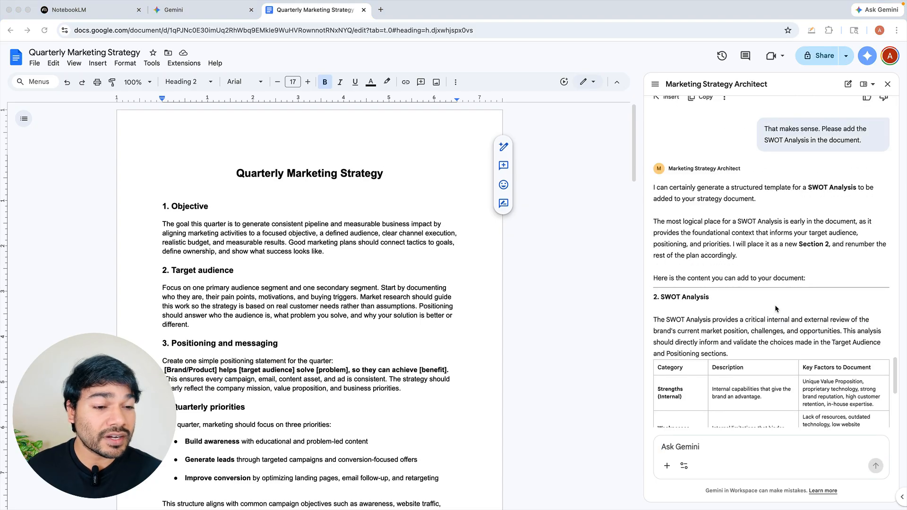